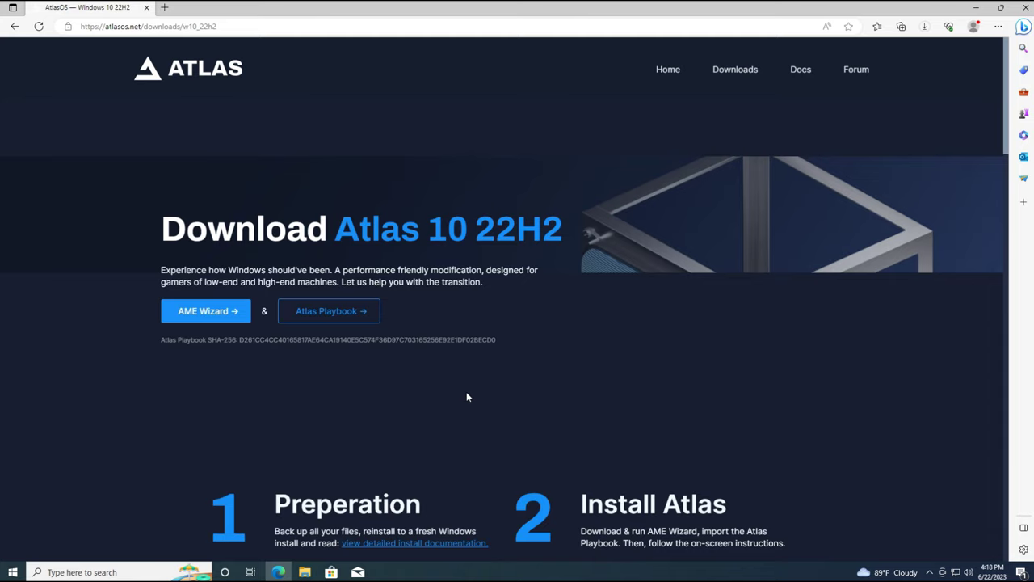
Step: Extract the Atlas_W10-22H2 and AME Wizard Beta archives together into a new Desktop folder on the desktop
left_click(925, 28)
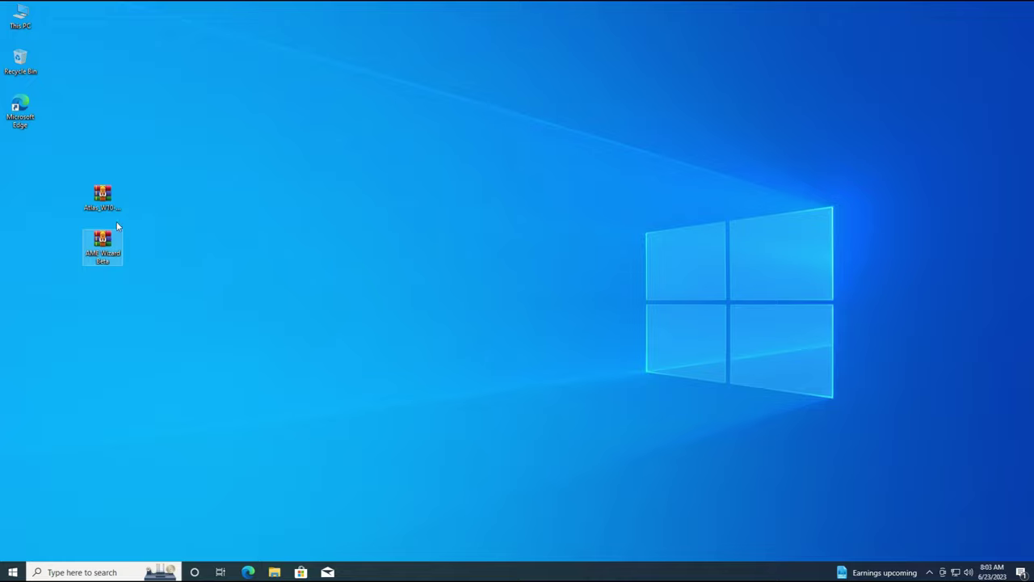
left_click(151, 207)
left_click_drag(148, 173, 104, 283)
right_click(114, 194)
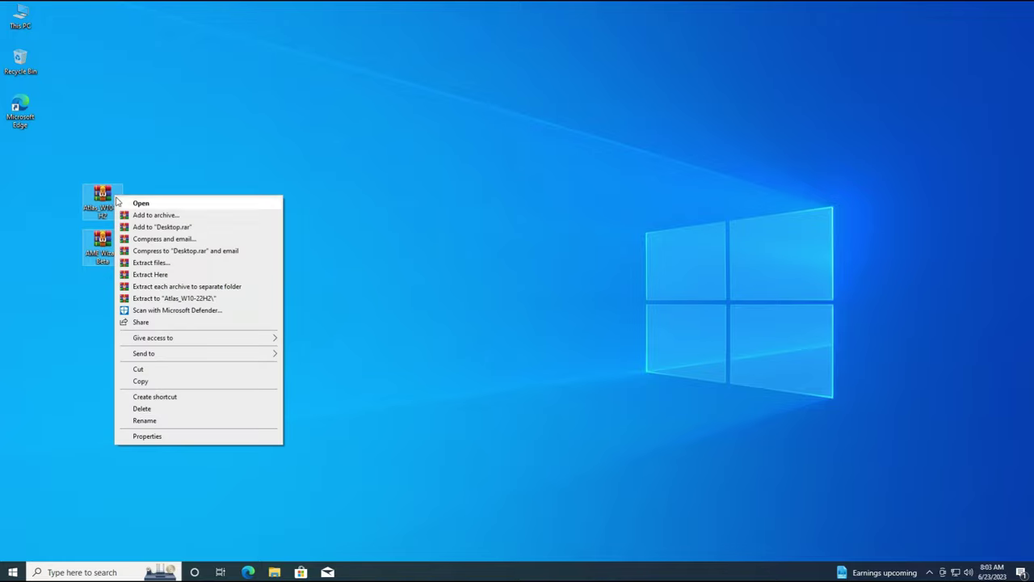
left_click(159, 262)
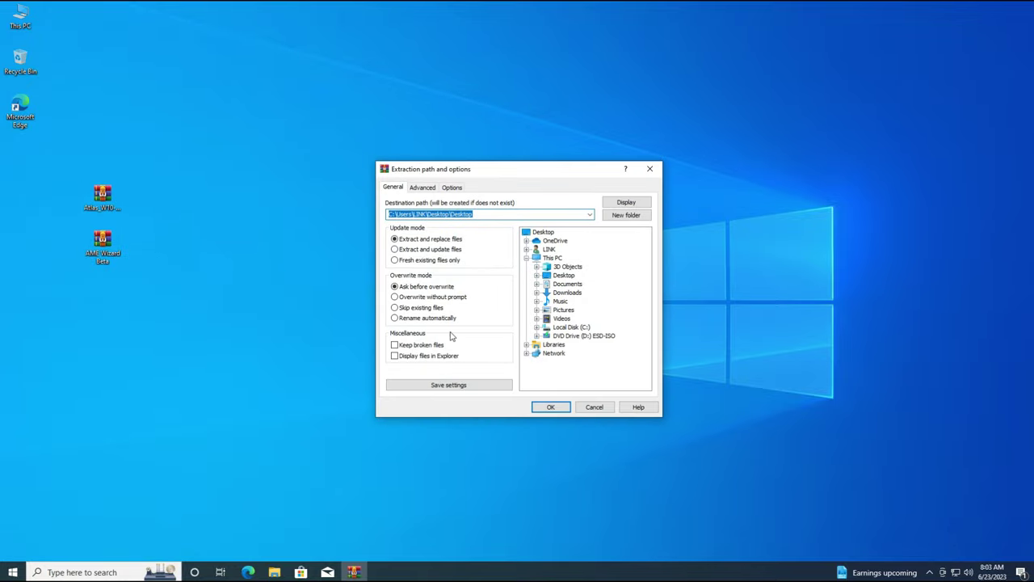
left_click(550, 407)
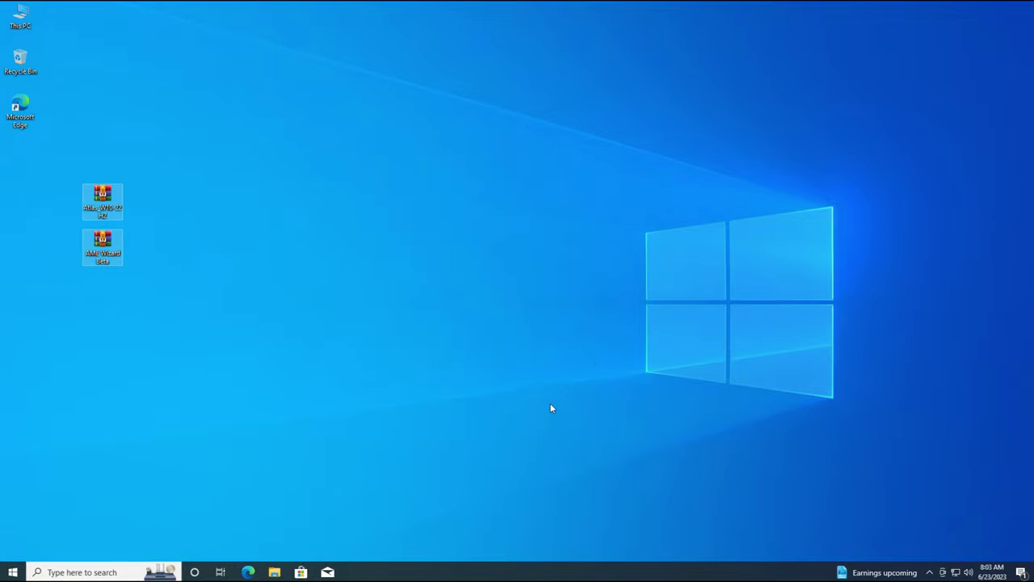
left_click(315, 311)
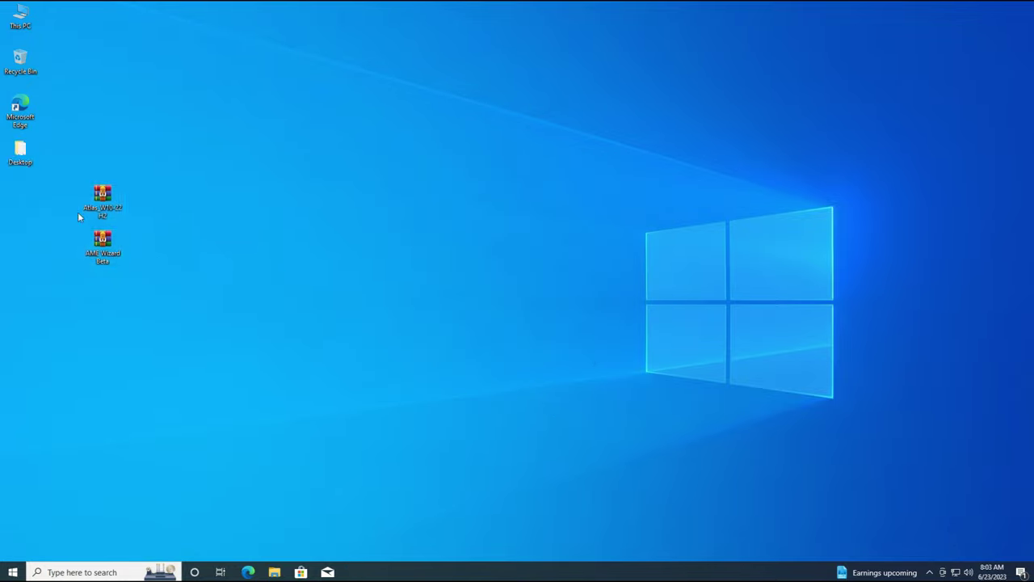
Step: Open the extracted Desktop folder and display its files as large icons
double_click(41, 157)
right_click(366, 238)
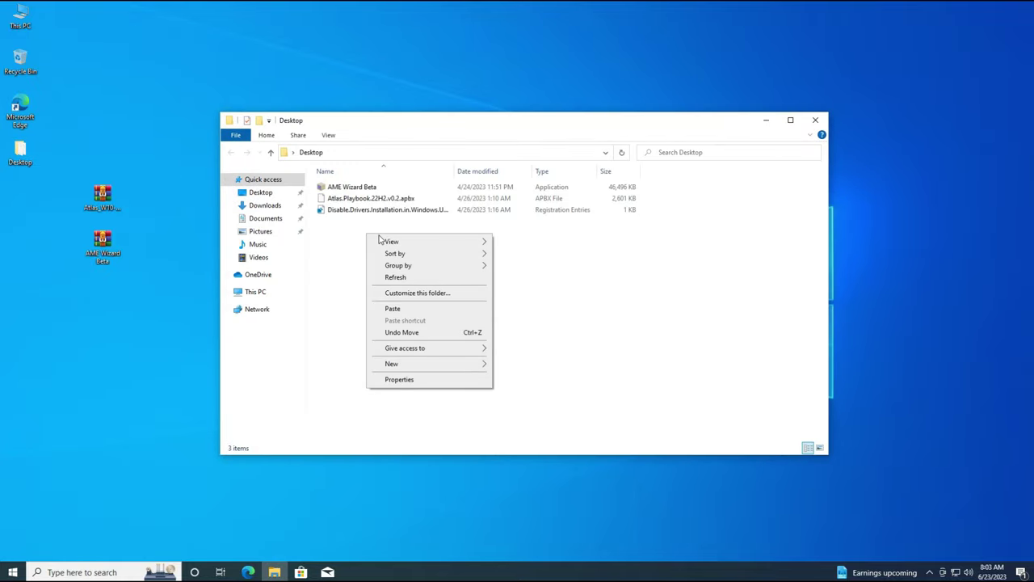
mouse_move(393, 241)
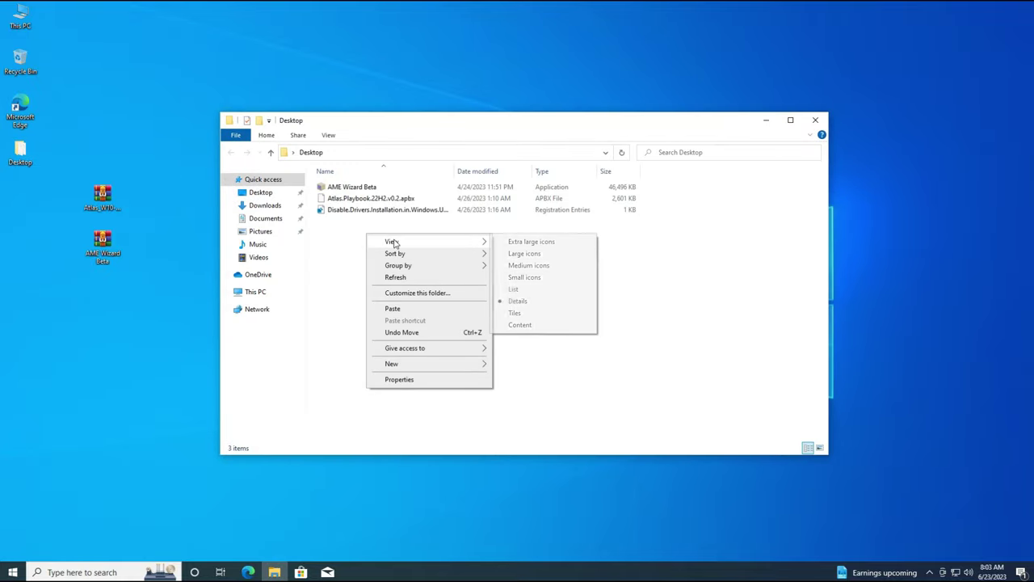
left_click(524, 254)
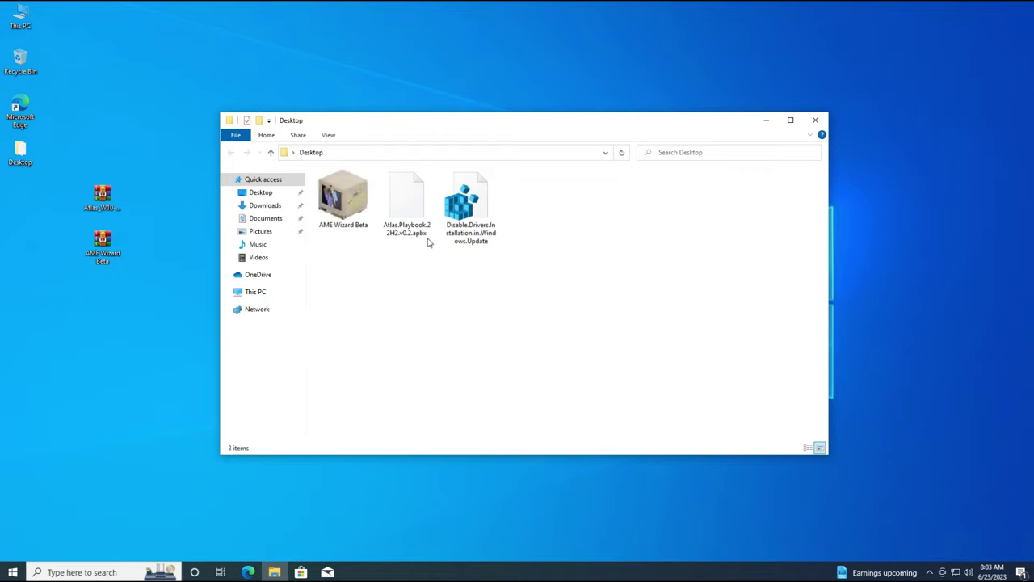
Step: Merge the Disable.Drivers.Installation.in.Windows.Update file into the registry, granting Registry Editor permission to make changes
right_click(475, 207)
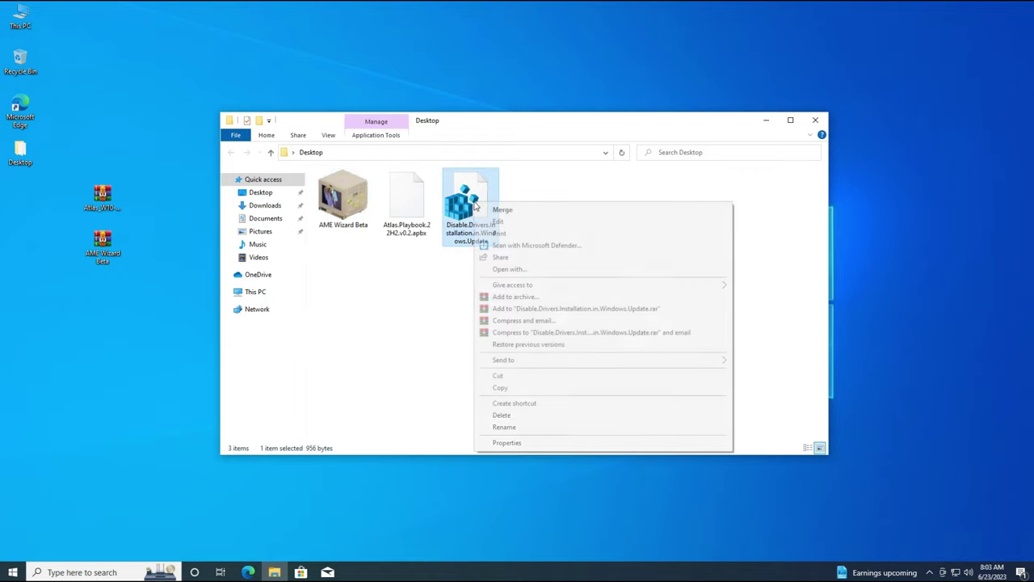
left_click(500, 209)
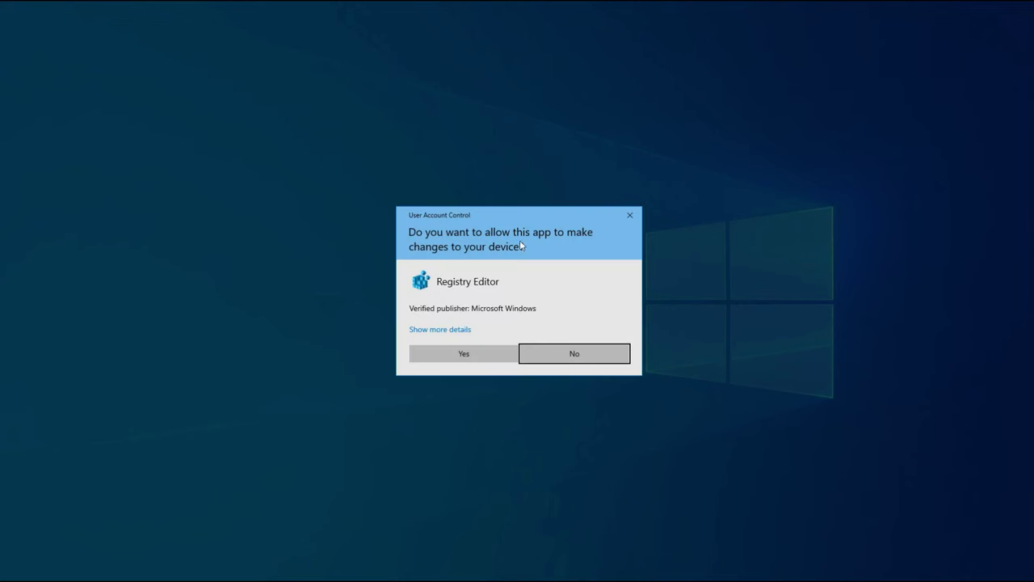
left_click(477, 350)
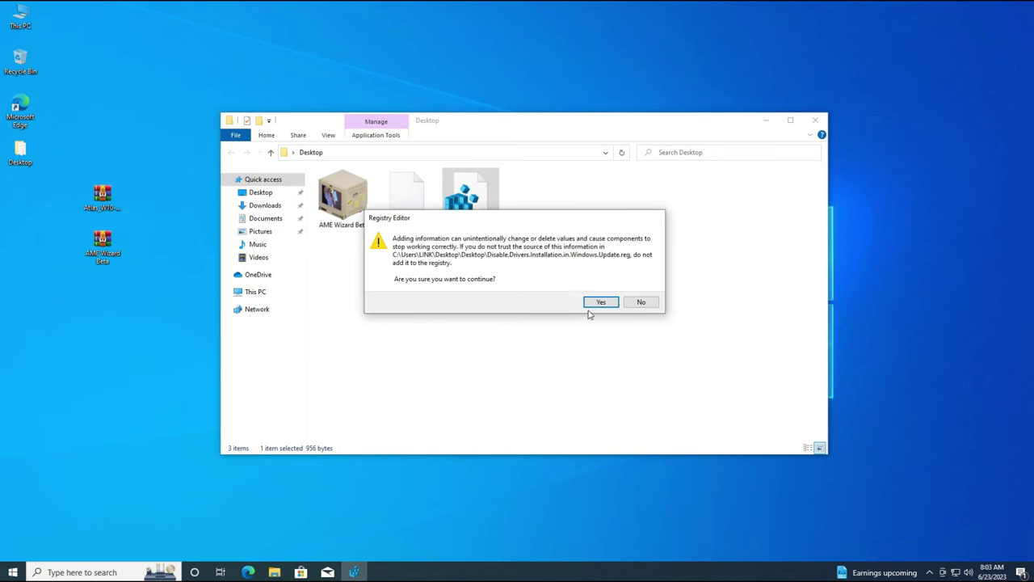
left_click(598, 302)
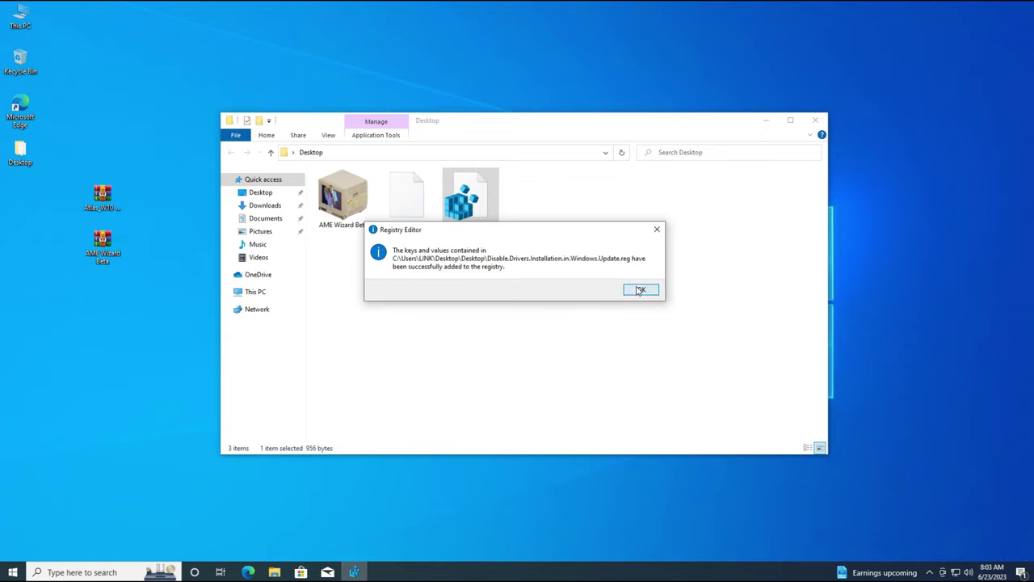
left_click(636, 292)
left_click(636, 291)
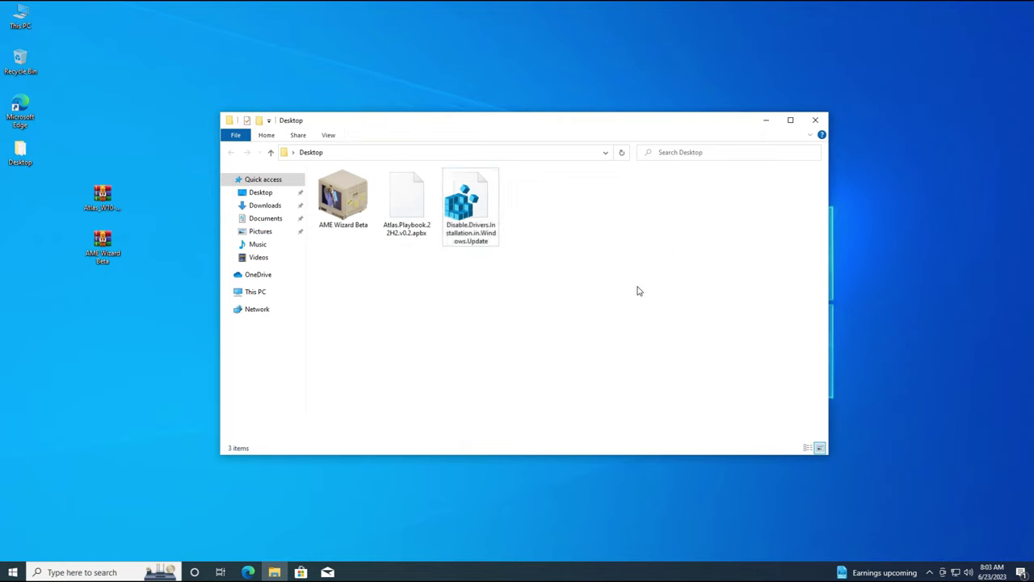
Step: Launch AME Wizard Beta from the extracted folder and allow it to make changes to the device
left_click(348, 218)
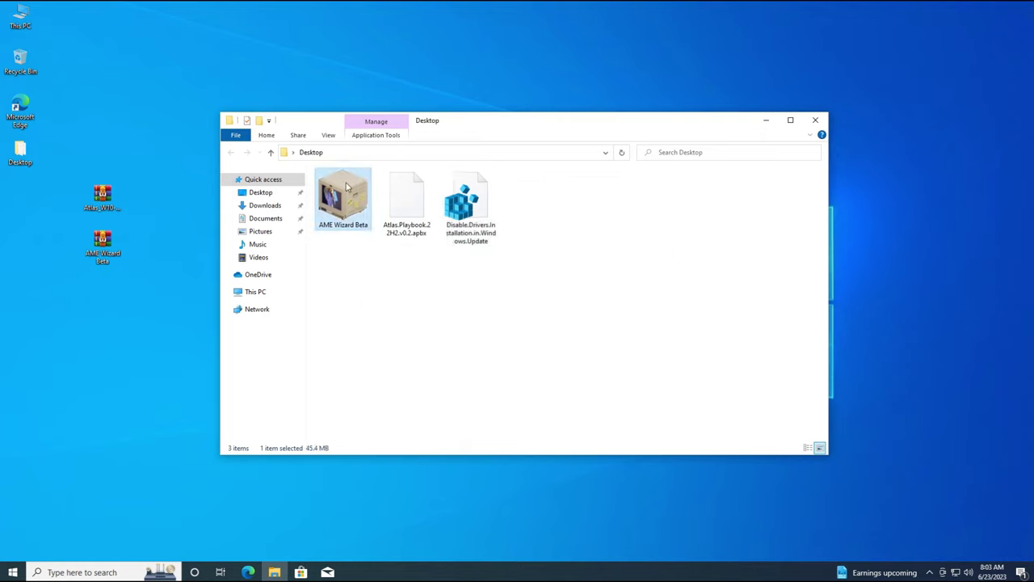
double_click(339, 200)
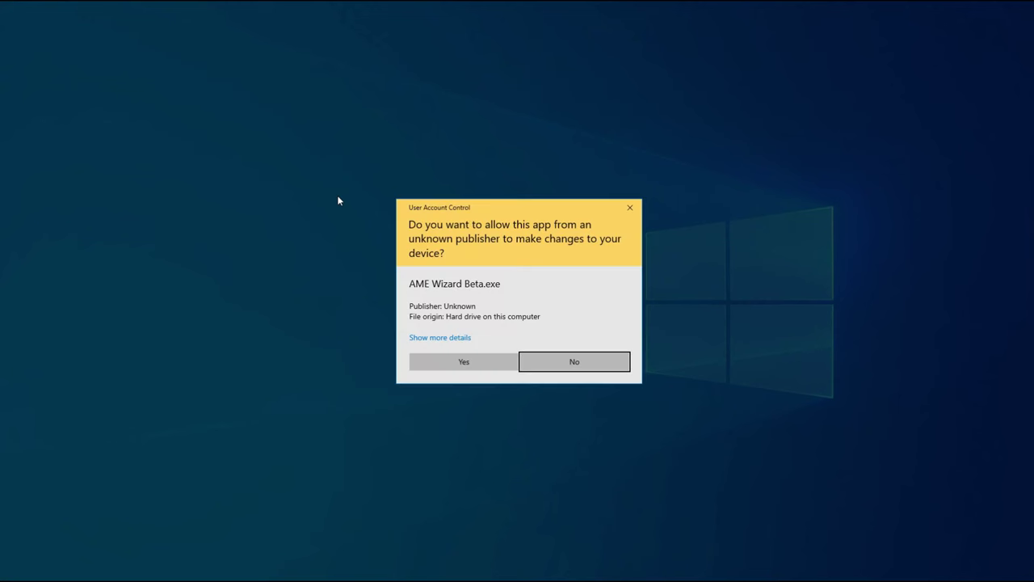
left_click(476, 364)
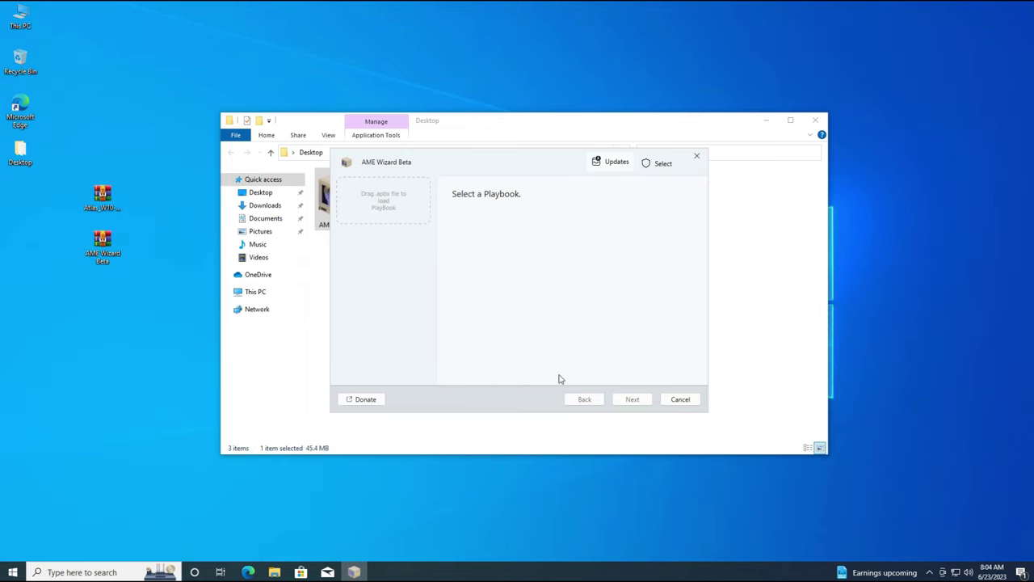
Step: Load Atlas.Playbook.22H2.v0.2.apbx from the extracted Desktop folder into the wizard
left_click(384, 202)
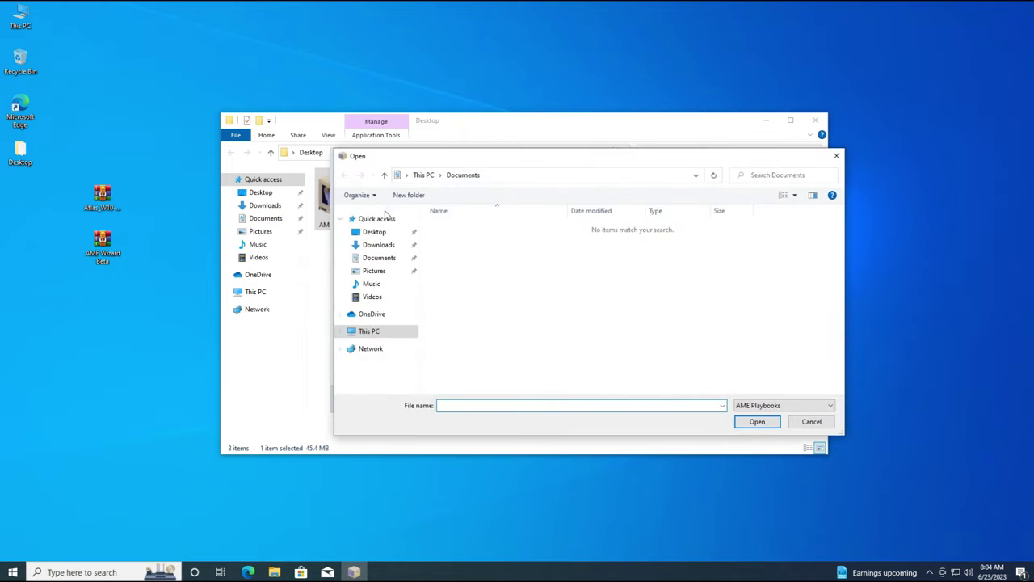
left_click(370, 234)
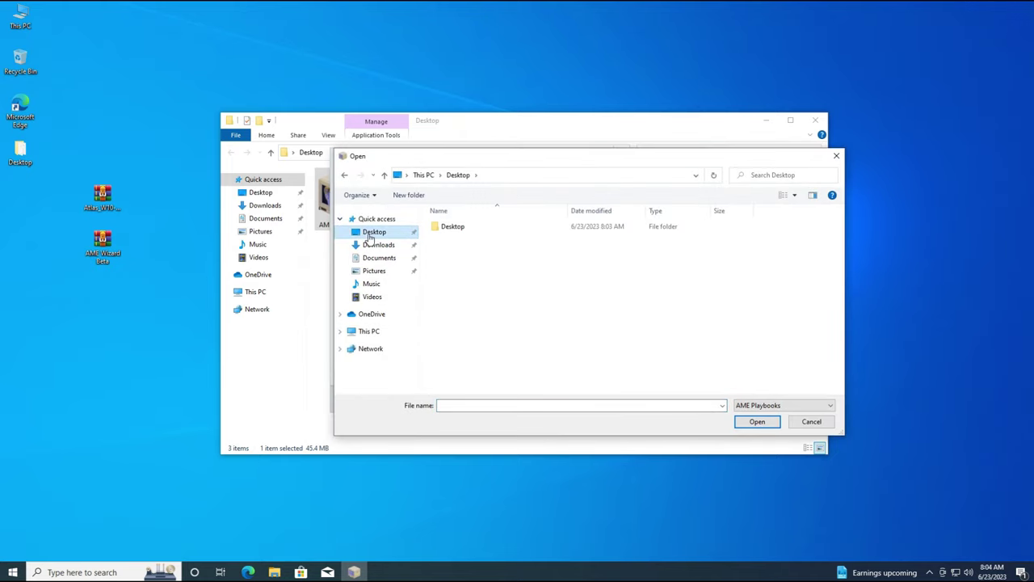
double_click(444, 227)
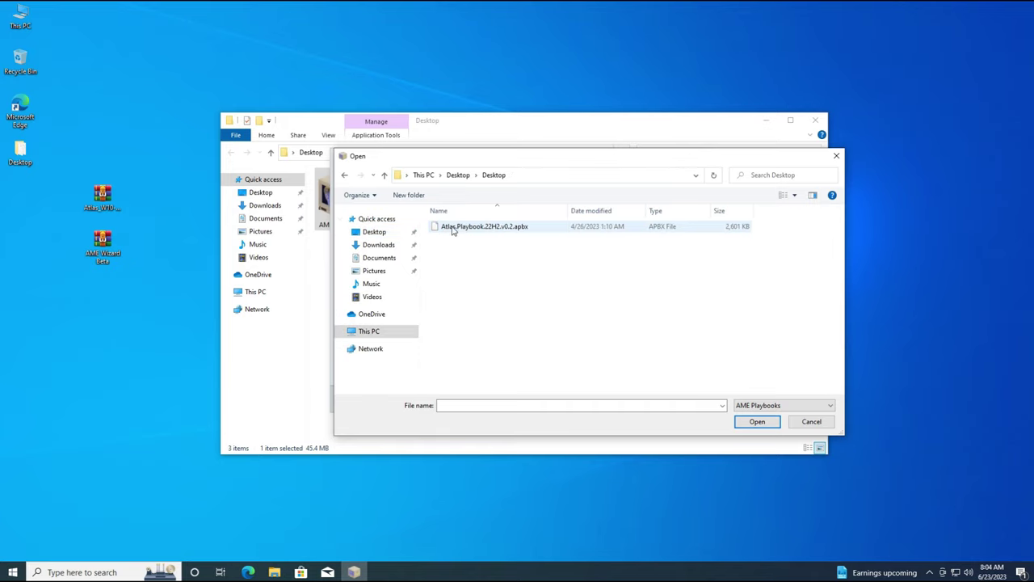
double_click(453, 231)
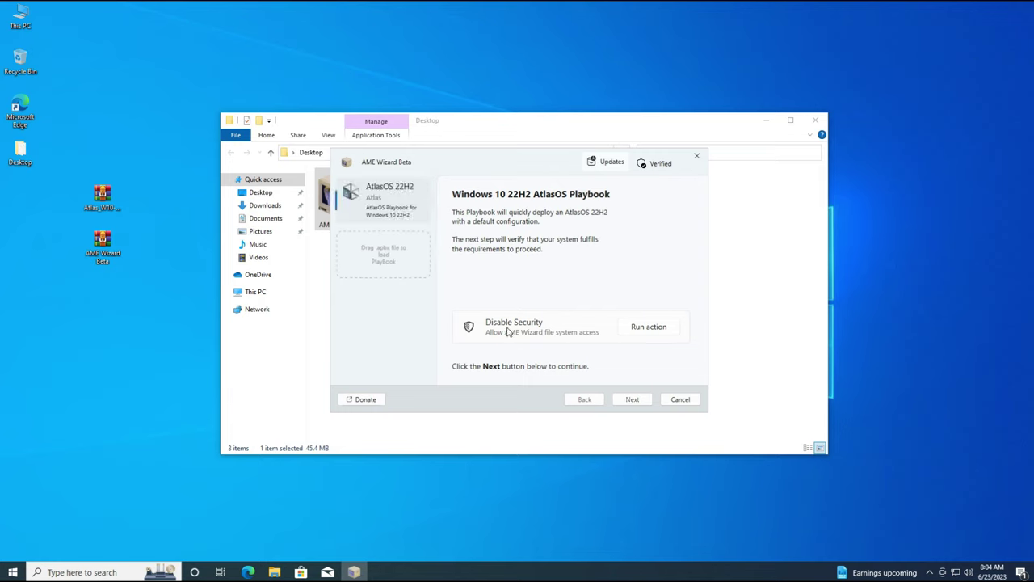
Step: Run the playbook's Disable Security action and open Windows Security from it
left_click(651, 327)
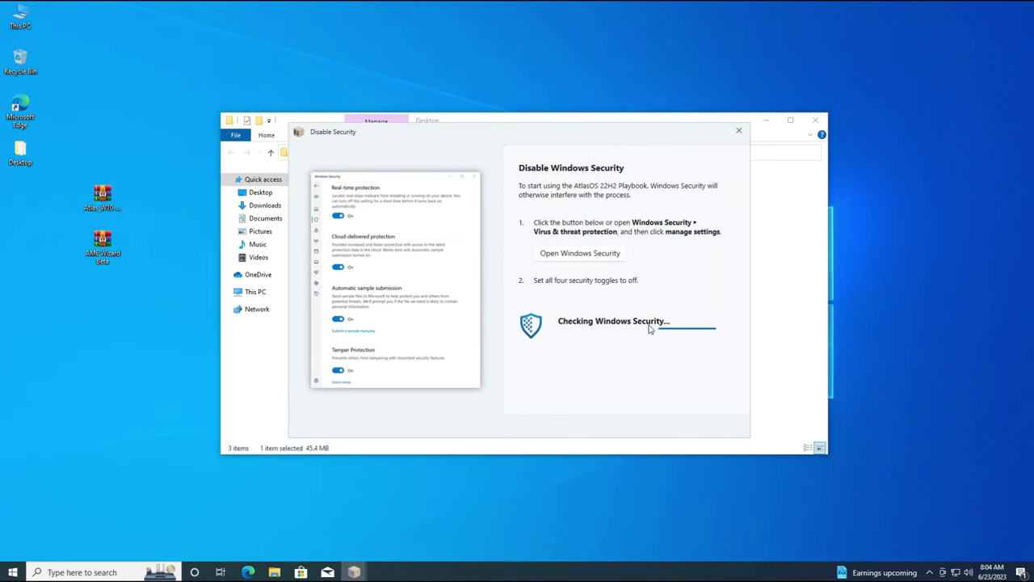
left_click(592, 256)
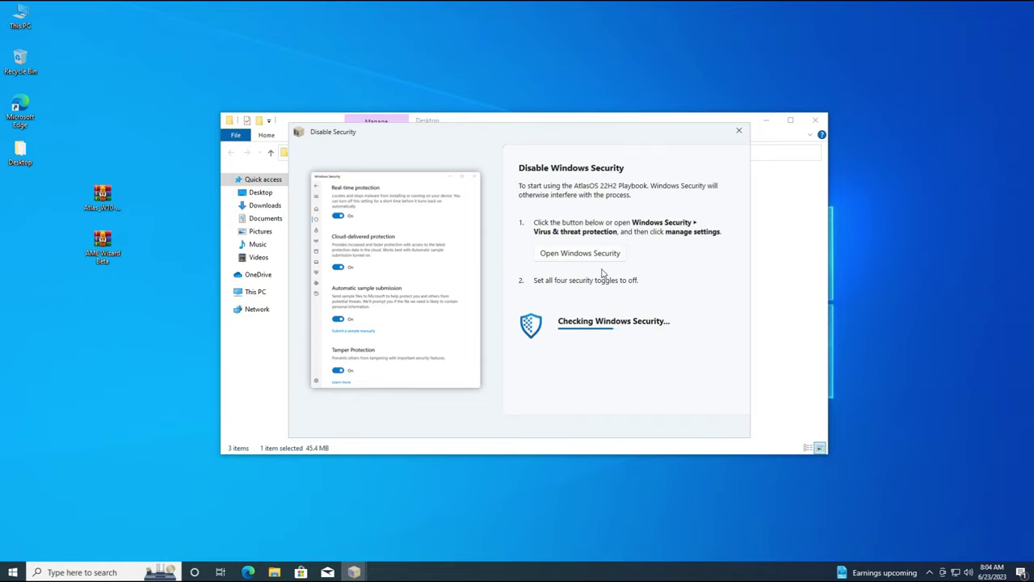
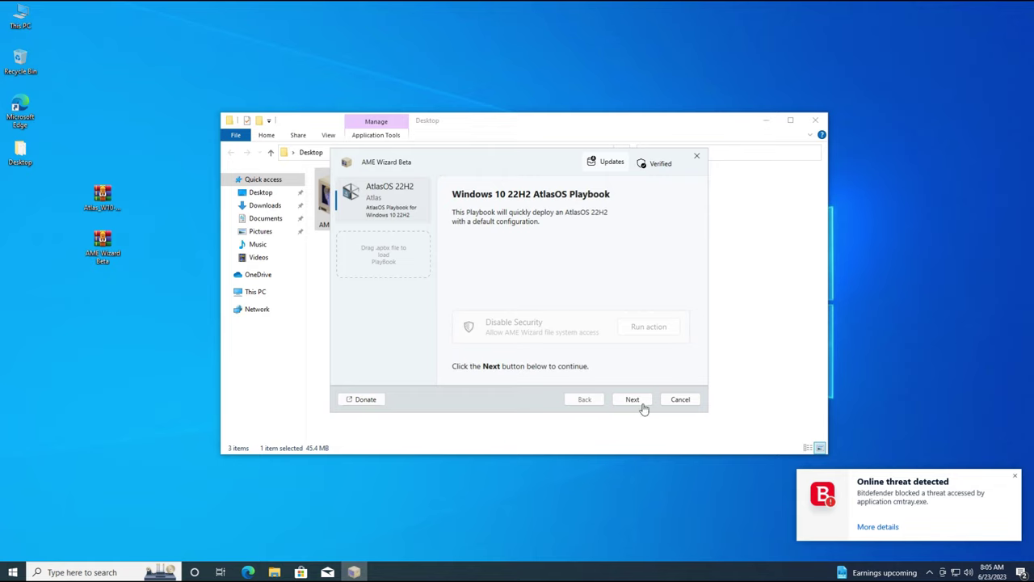
Step: Continue to the requirements check, run the Prepare System action, and allow AME Wizard Beta to make changes
left_click(633, 400)
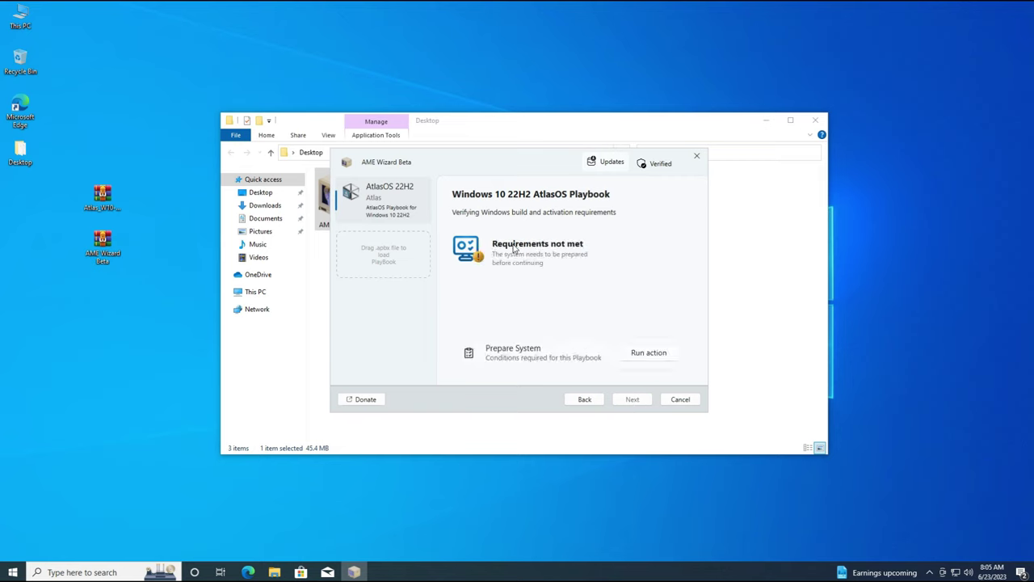
left_click(656, 362)
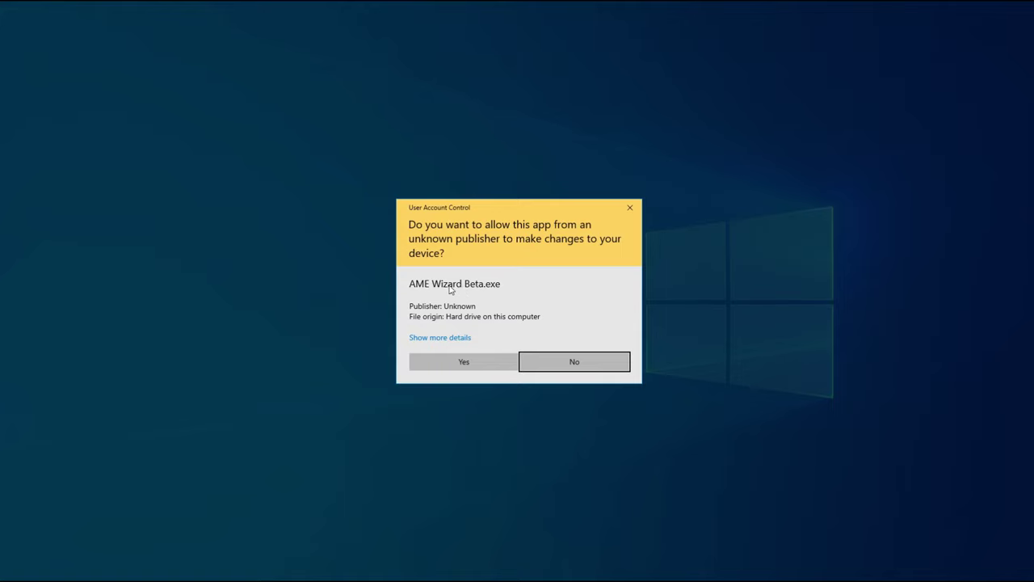
left_click(457, 365)
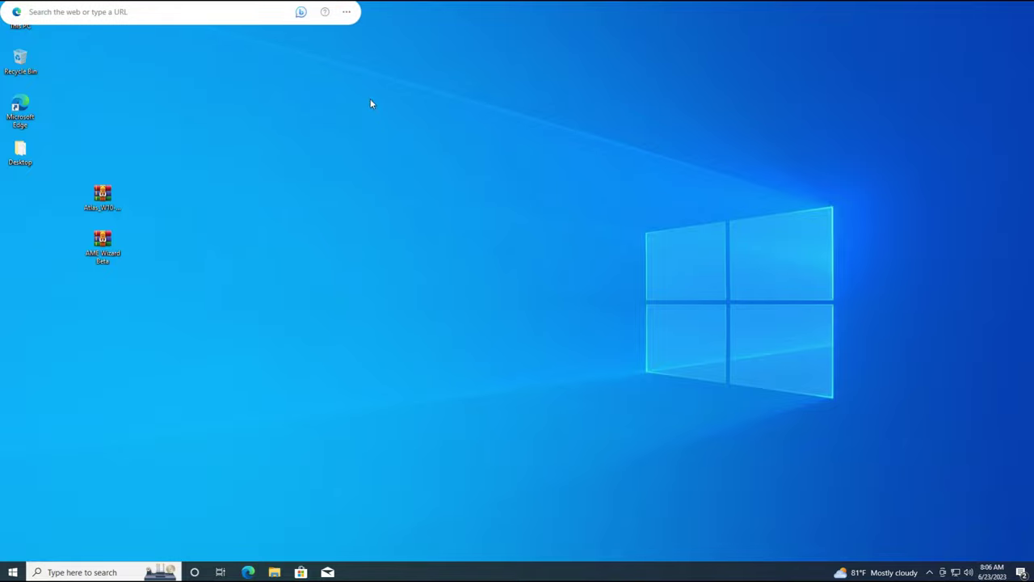
Step: Close the Edge search bar on the desktop, leaving its auto-launch option unchanged
left_click(346, 11)
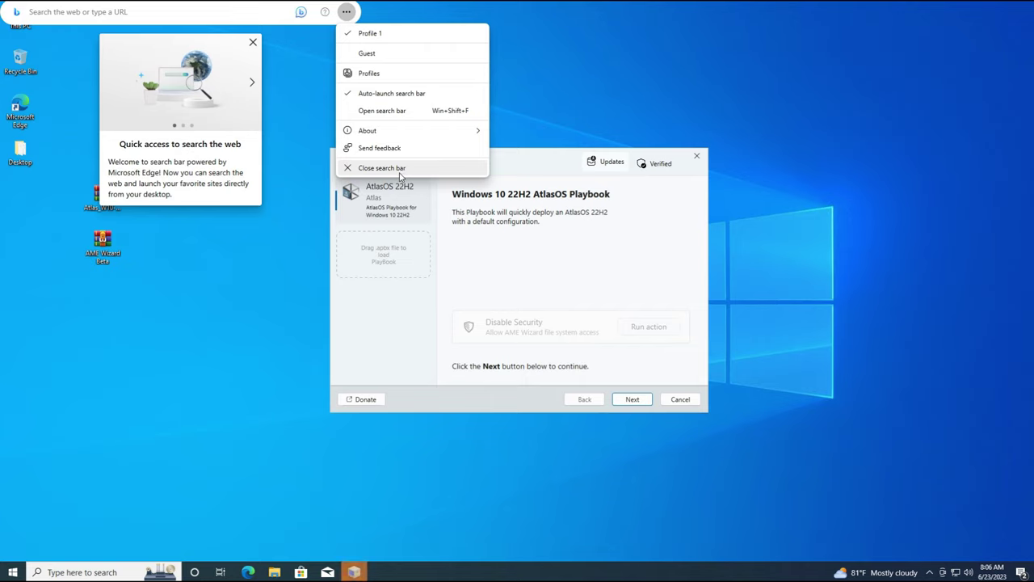
left_click(400, 168)
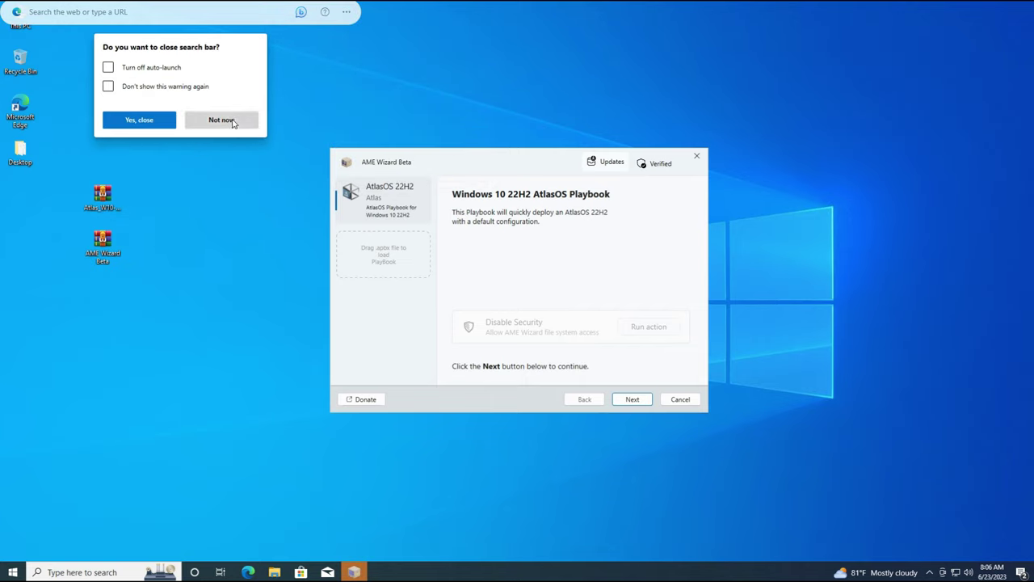
left_click(161, 121)
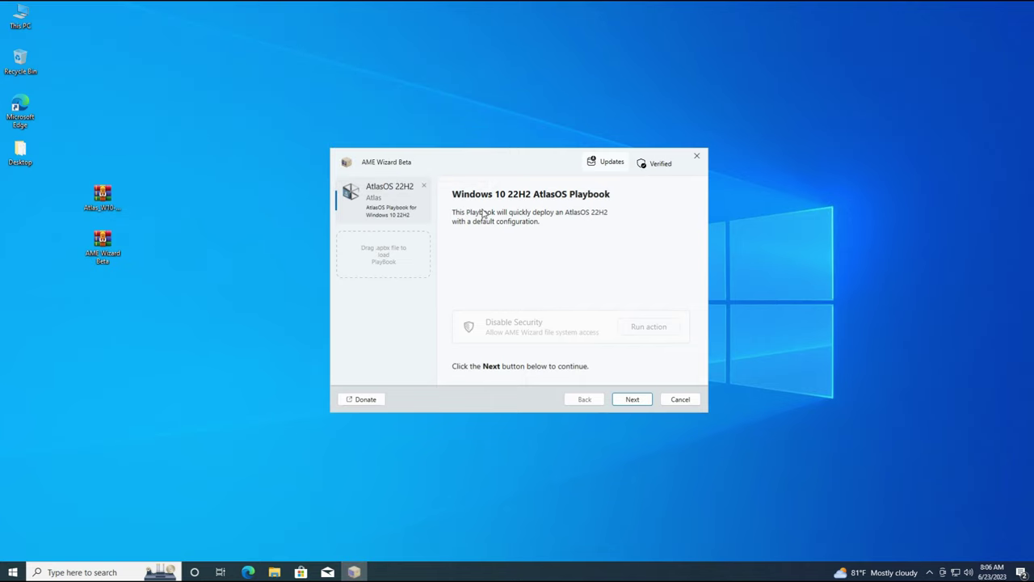
Step: Repeat the playbook's requirements check and continue to the license agreements
left_click(628, 397)
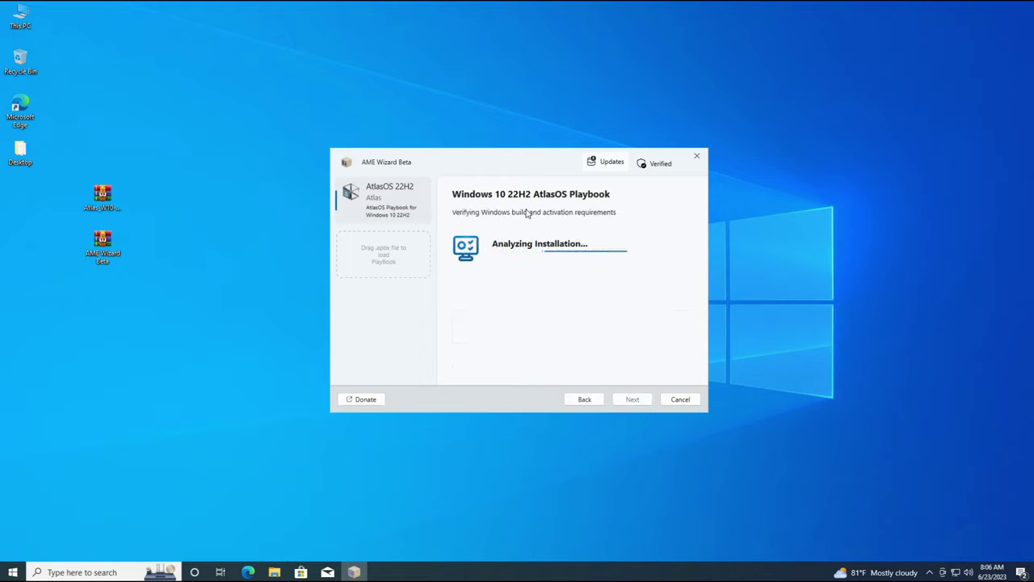
left_click_drag(506, 162, 465, 120)
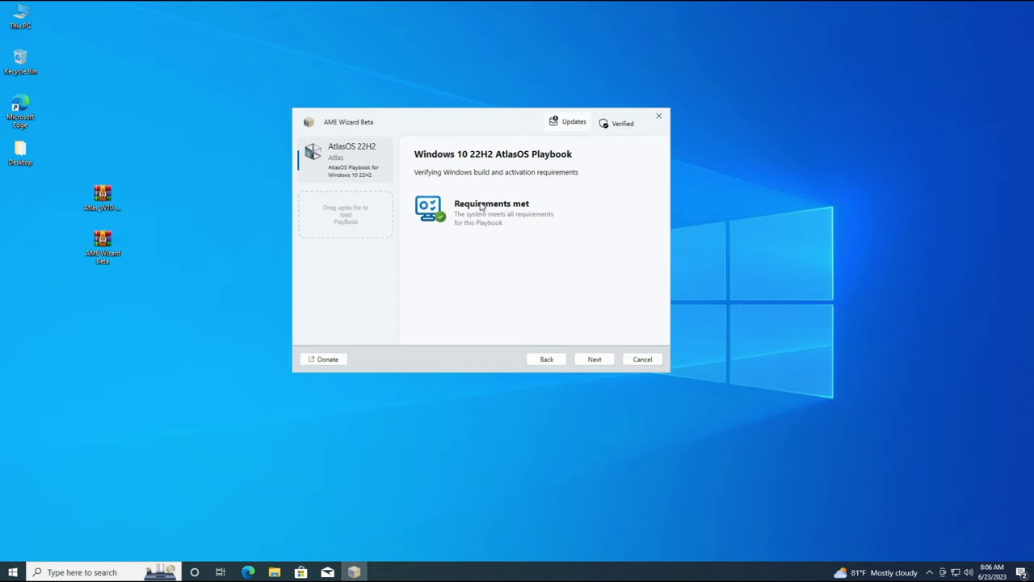
left_click(611, 359)
Step: Read the AME Wizard Core license through to its end and agree to the license terms
scroll(505, 236, "down", 2)
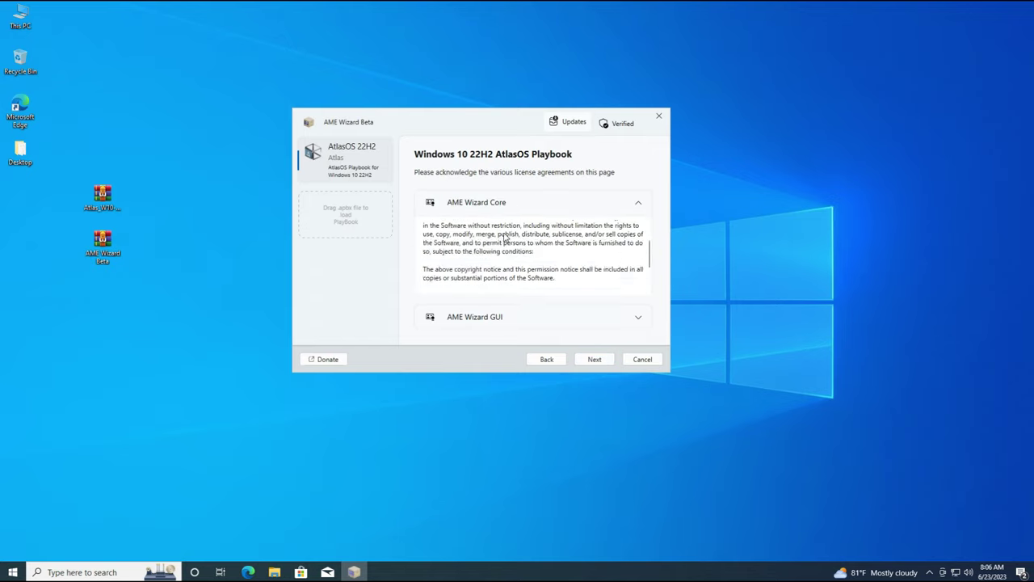
scroll(507, 236, "down", 3)
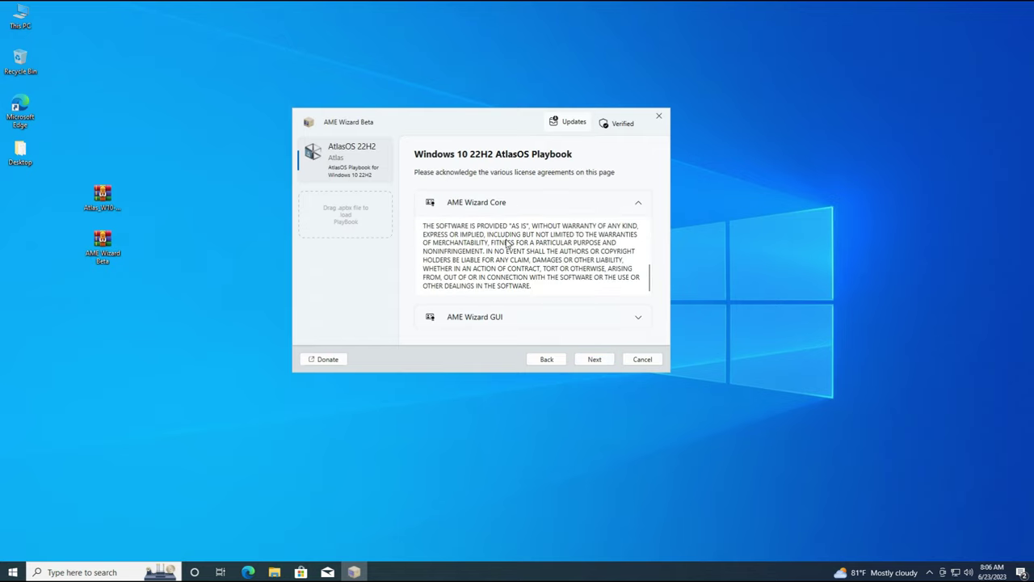
left_click(587, 359)
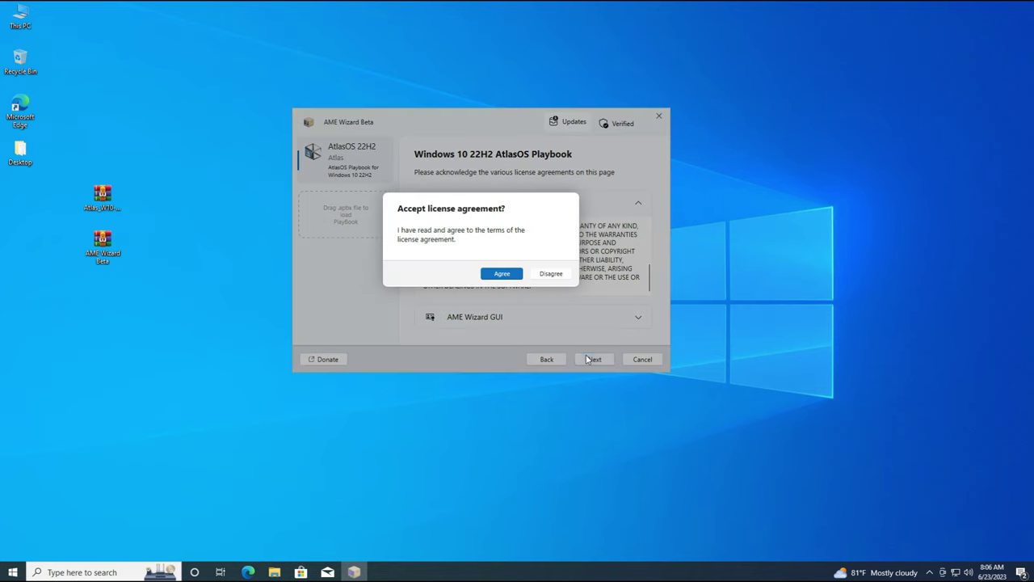
left_click(502, 275)
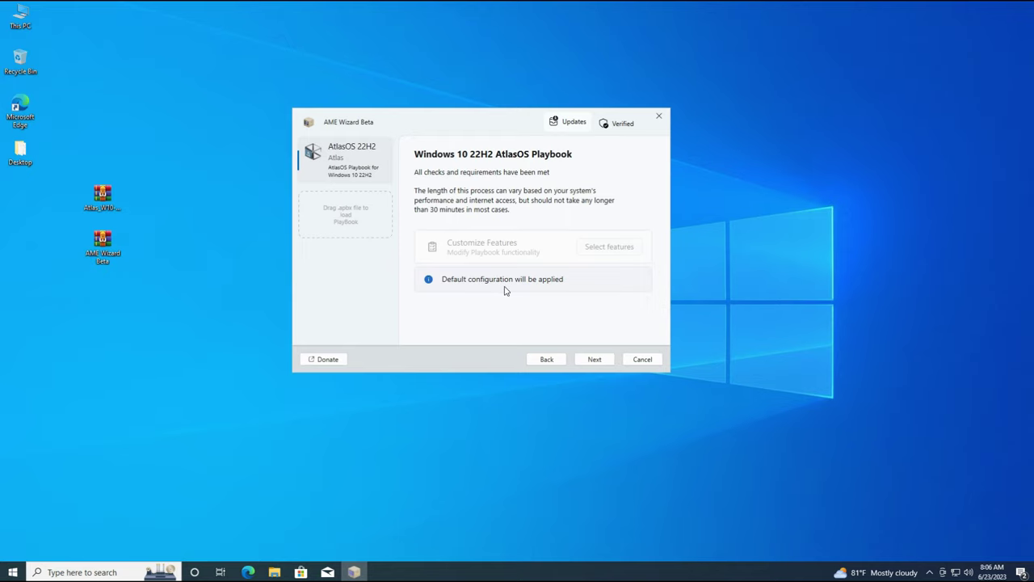
Step: Apply the AtlasOS playbook with its default configuration and agree to disable the security CPU mitigations
left_click(596, 361)
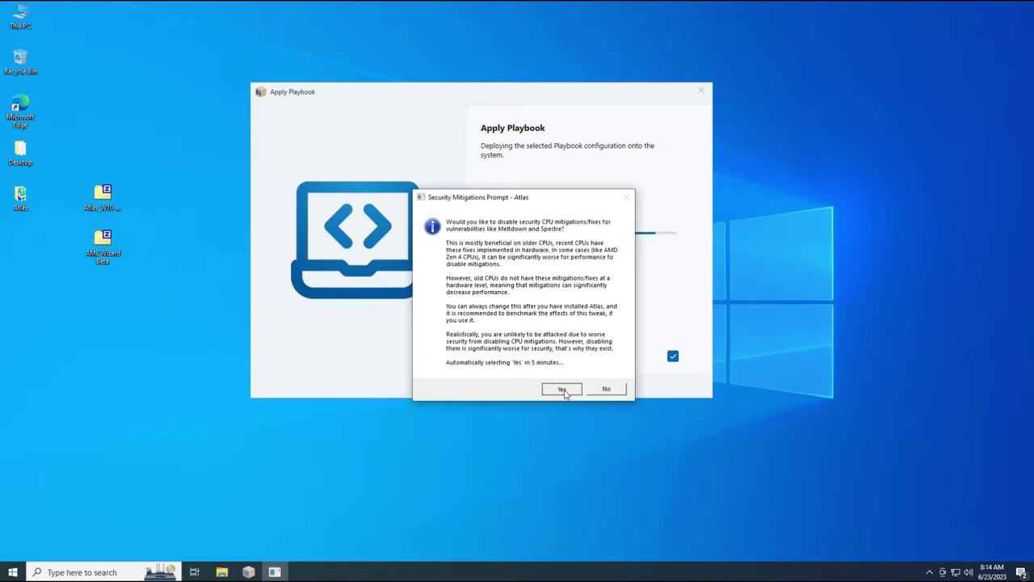
left_click(559, 389)
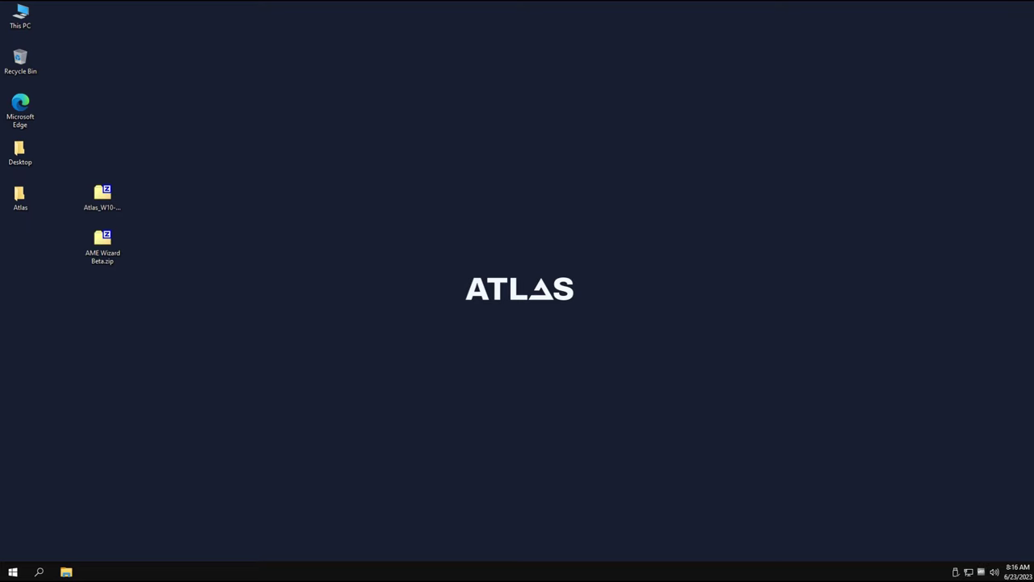
Step: Look over the Start app list, and examine the device and Windows specifications on the maximized system About page
left_click(13, 571)
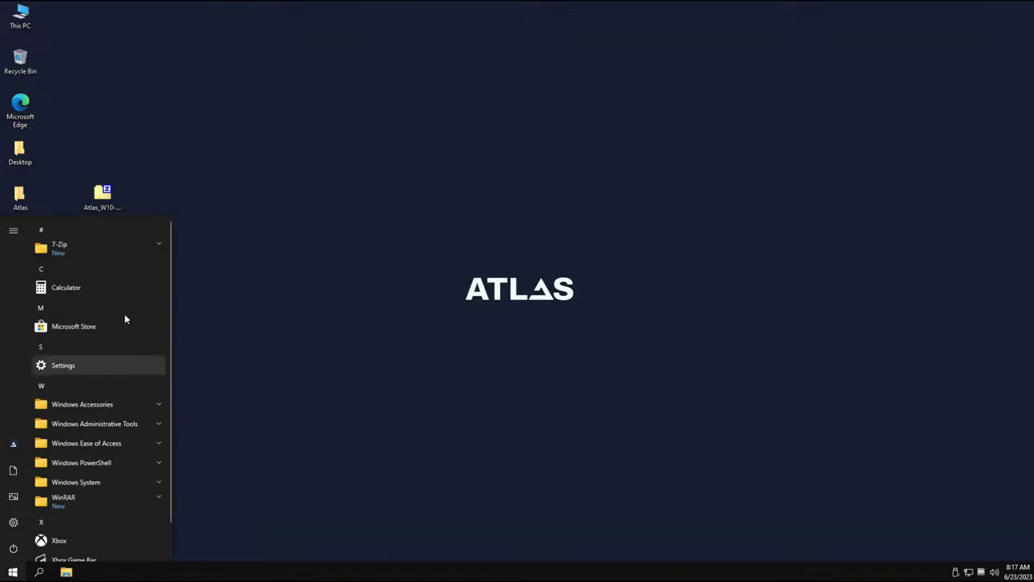
left_click(260, 339)
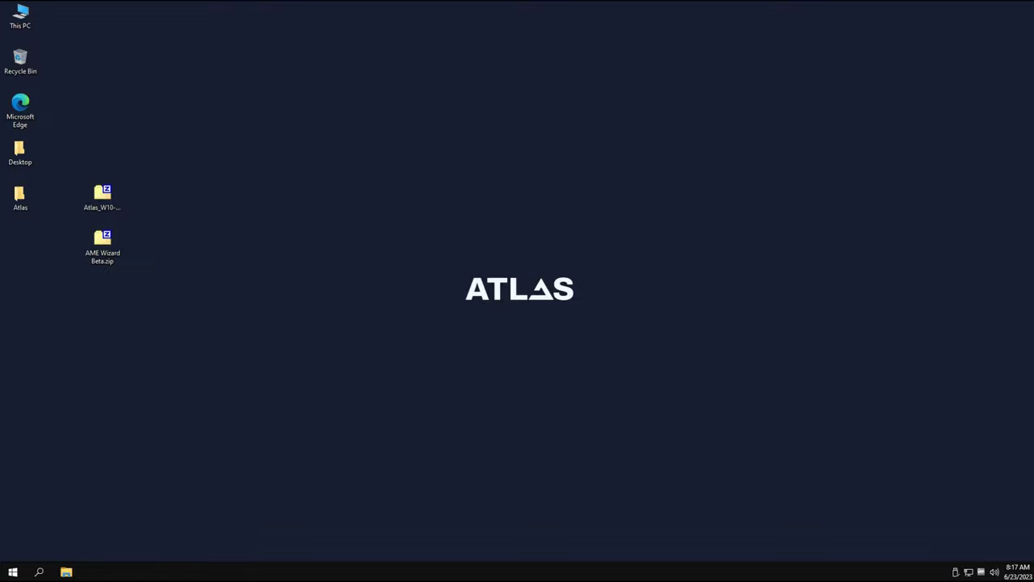
right_click(13, 572)
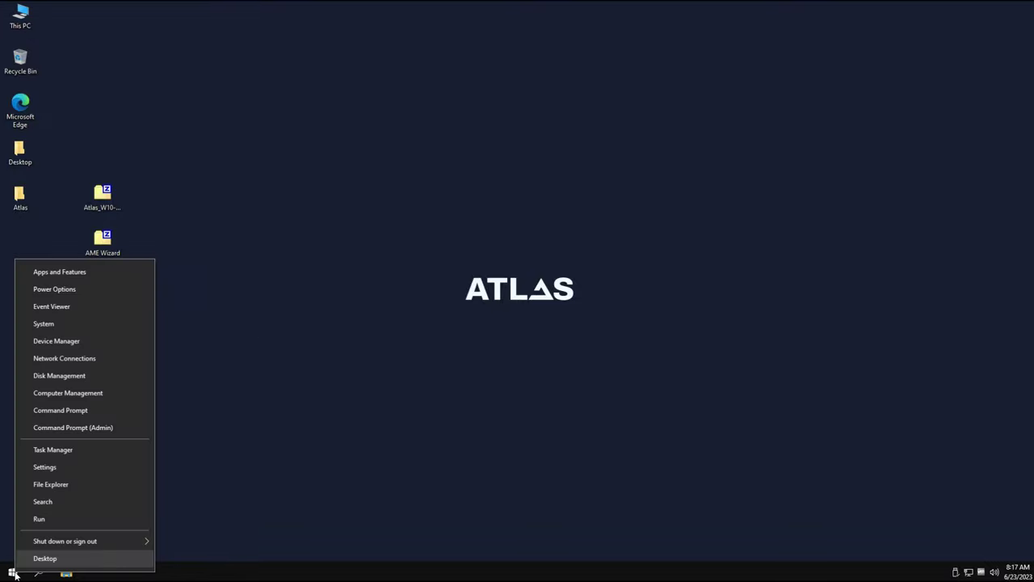
left_click(60, 324)
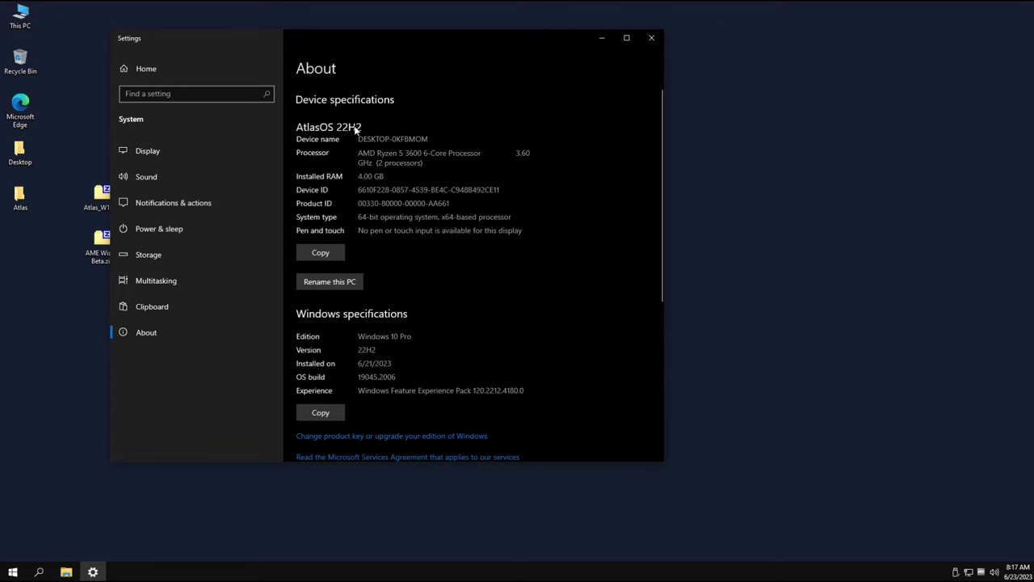
left_click(626, 38)
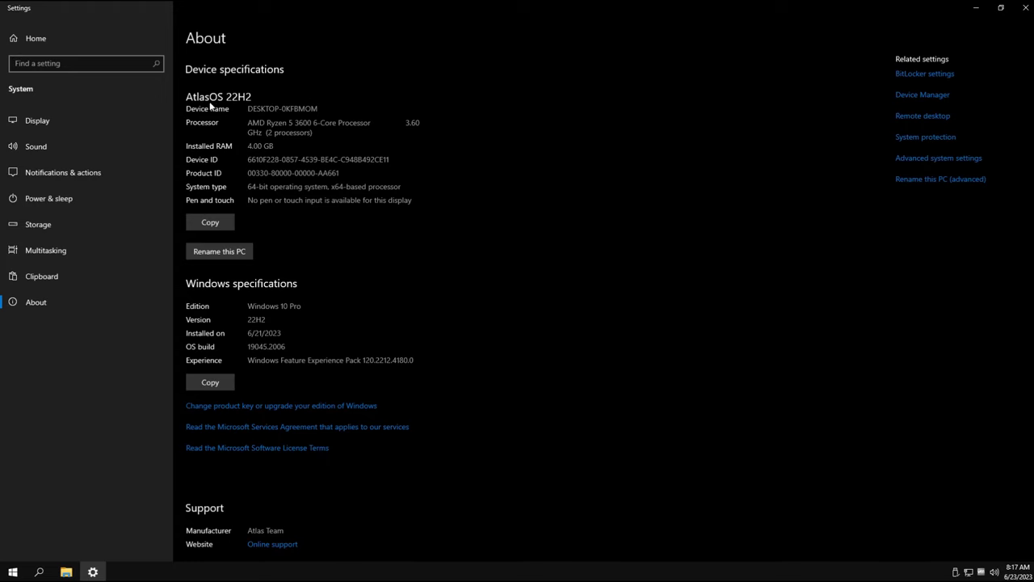
Step: Look over the categories on the Settings home page and close Settings
left_click(26, 38)
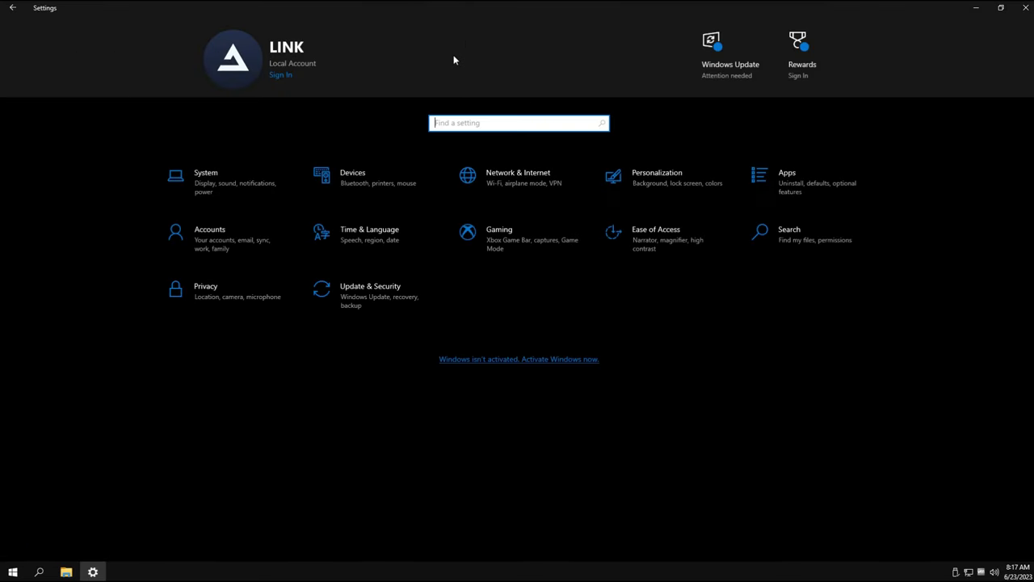
left_click(444, 76)
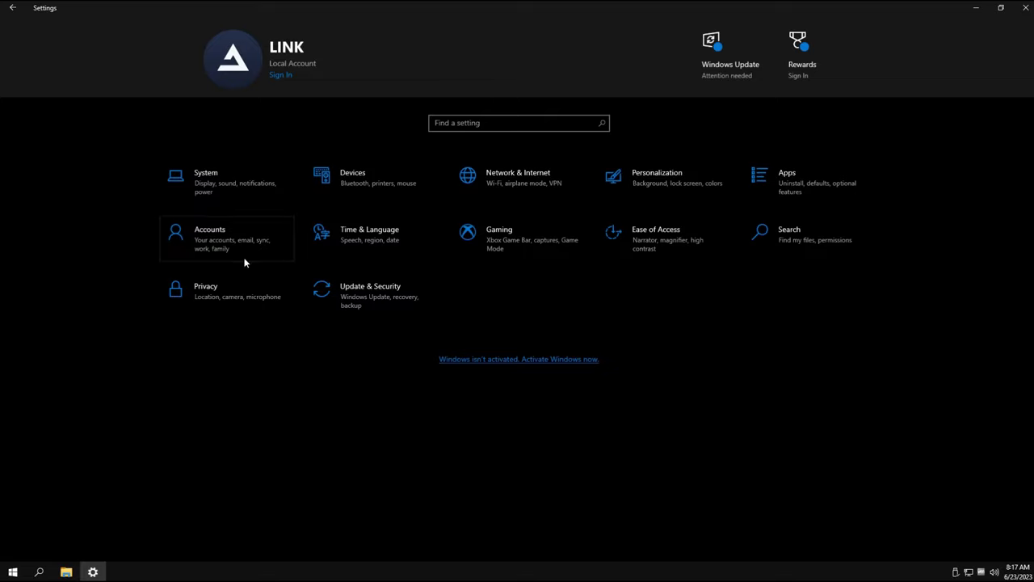
left_click(1025, 7)
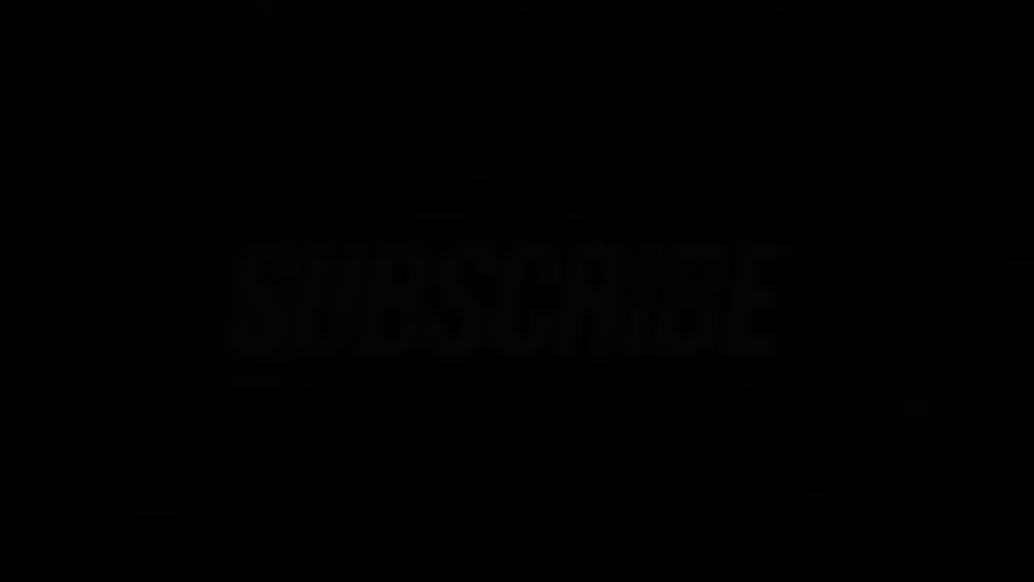